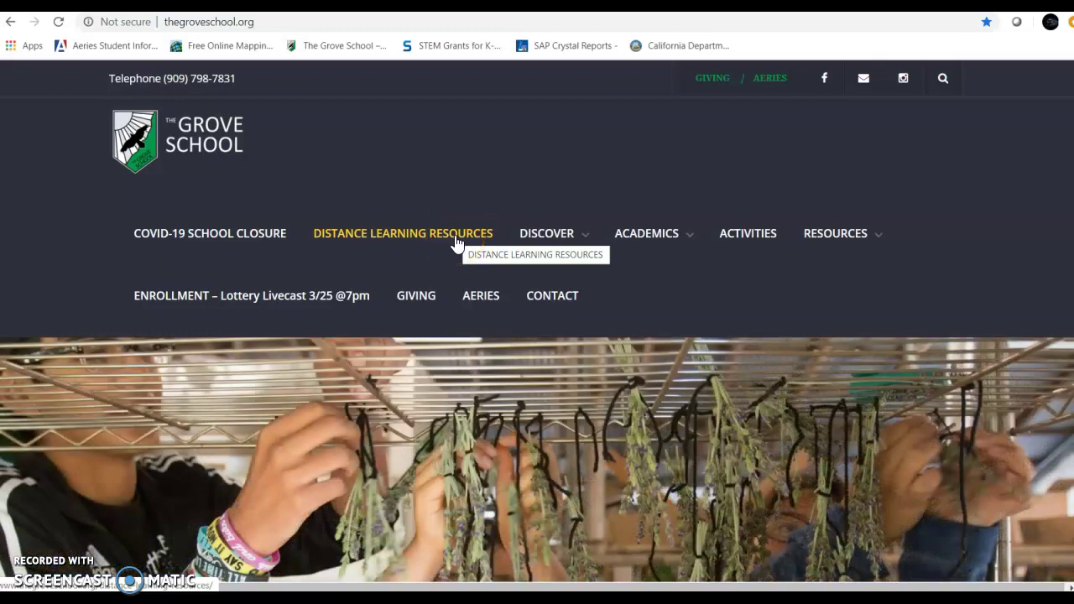
Step: Open the school's Distance Learning Resources page and look through the class directory listing classes, platforms and office hours
click(457, 242)
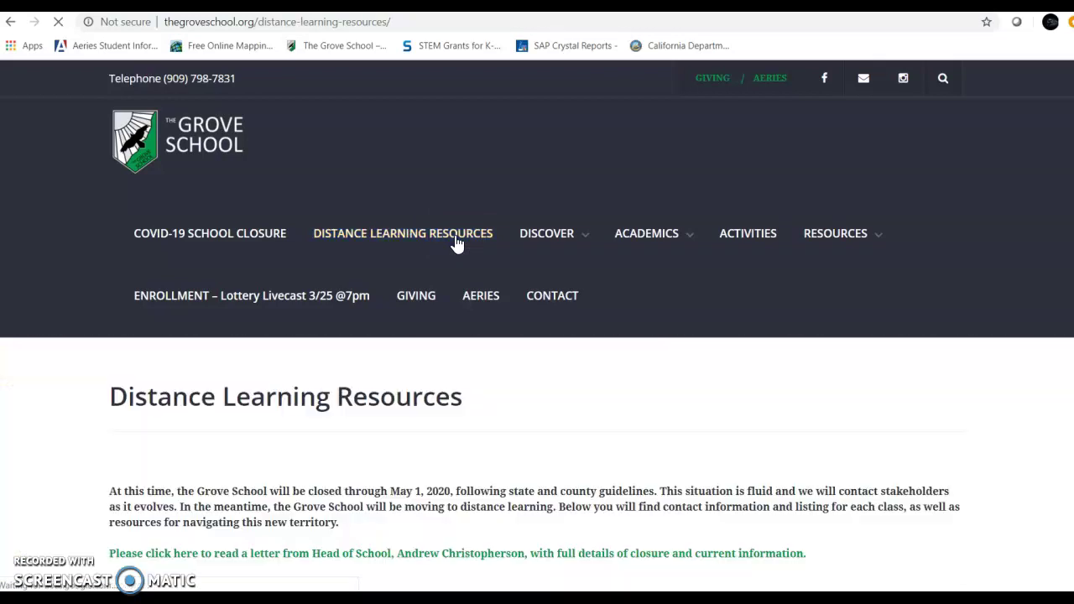
click(628, 383)
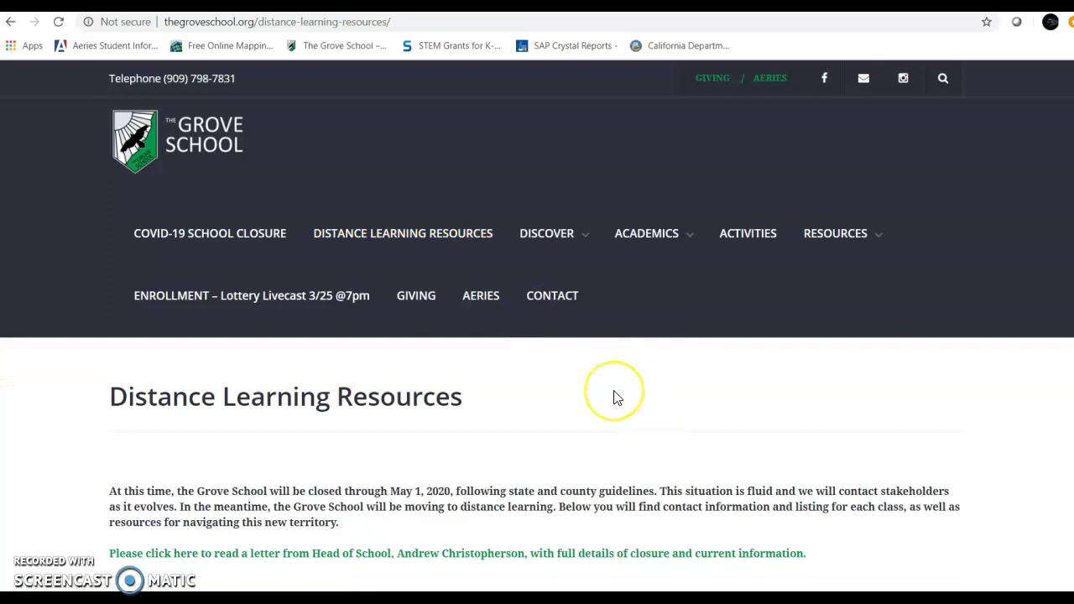
scroll(614, 393, down, 2)
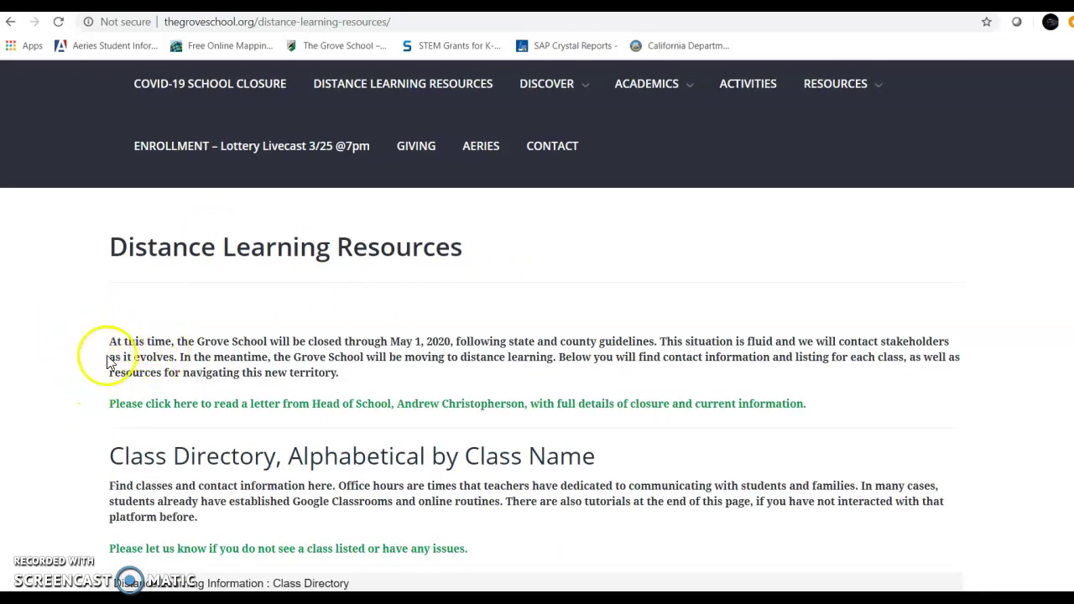
scroll(673, 431, down, 2)
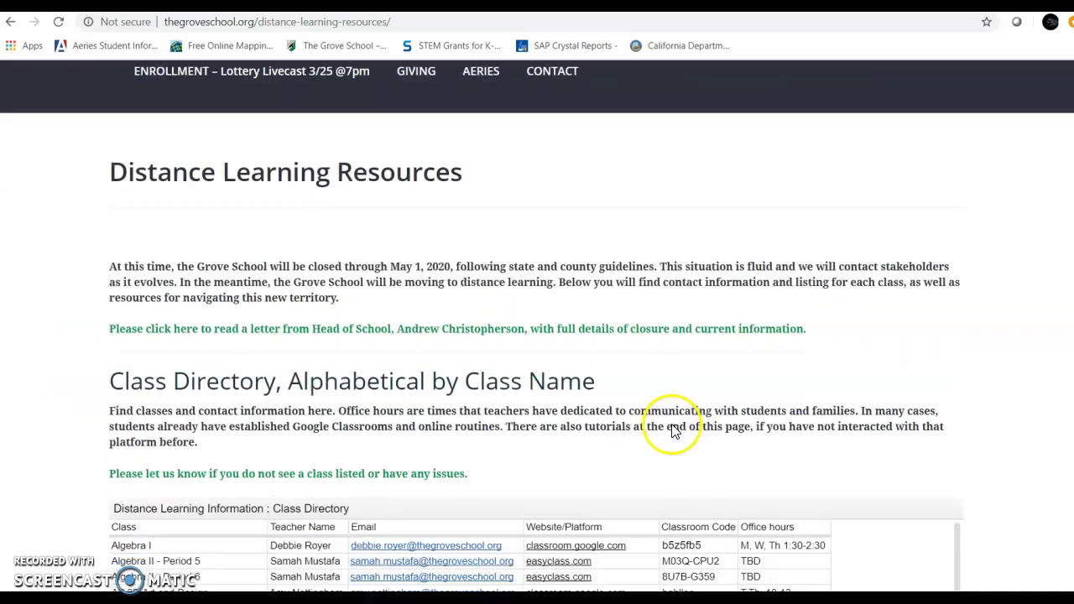
scroll(650, 344, down, 2)
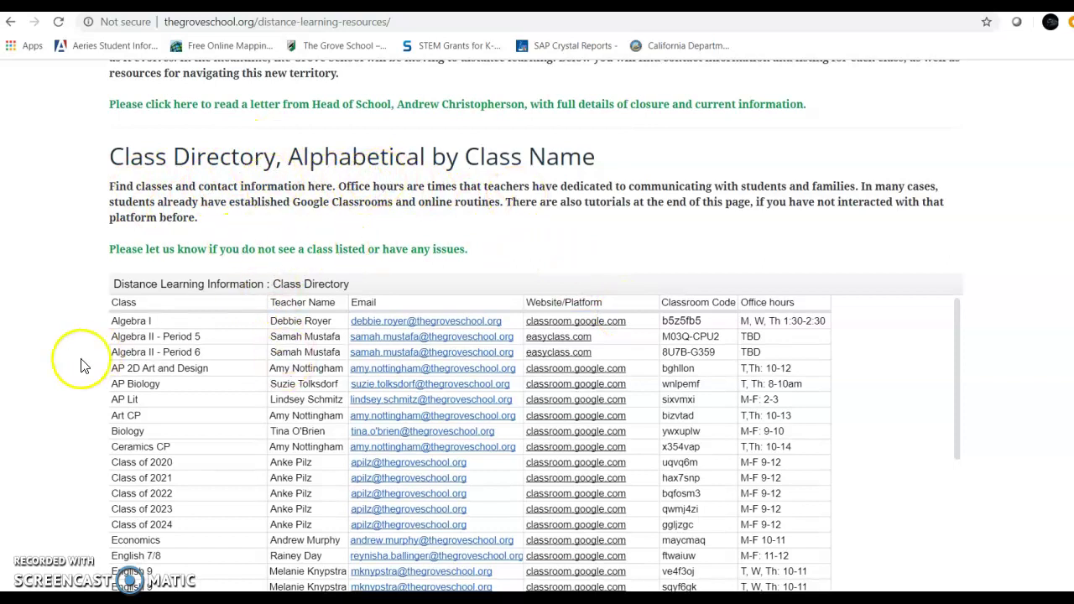
scroll(80, 369, down, 1)
scroll(156, 343, down, 5)
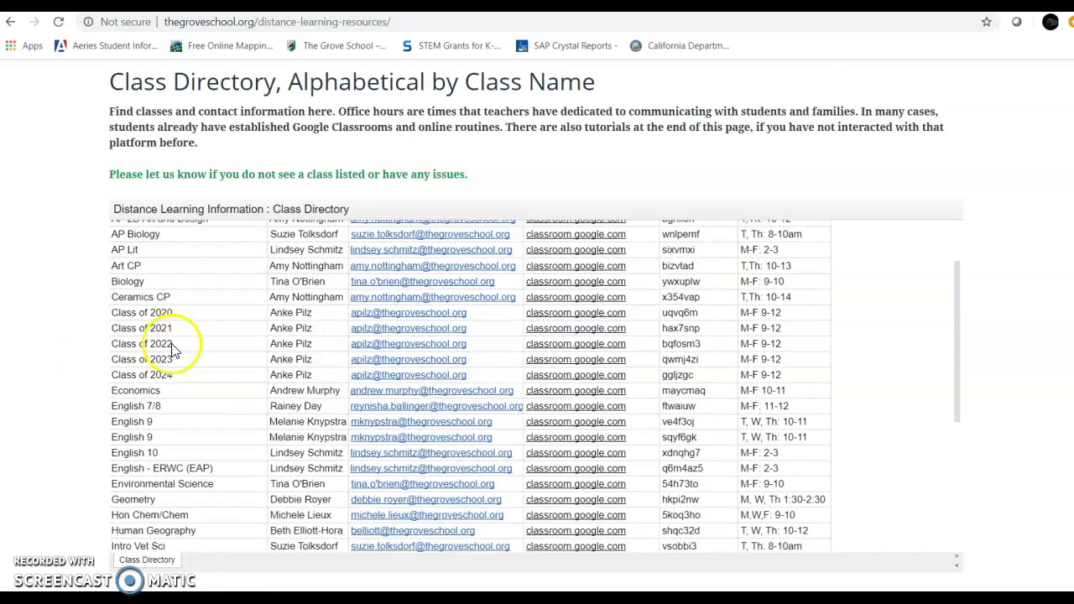
scroll(257, 378, down, 3)
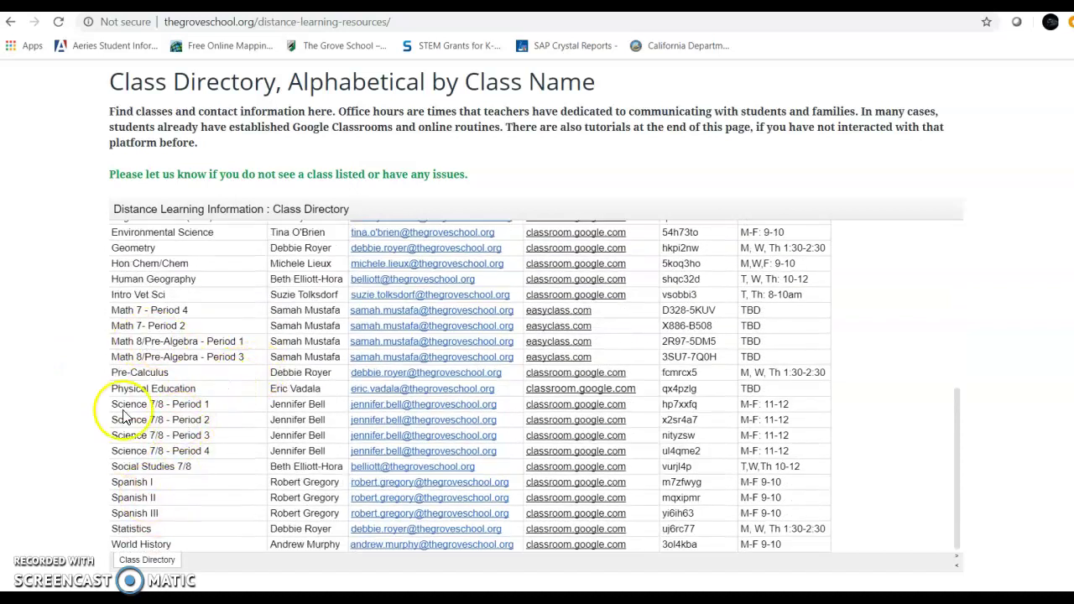
scroll(168, 408, up, 2)
scroll(209, 412, up, 5)
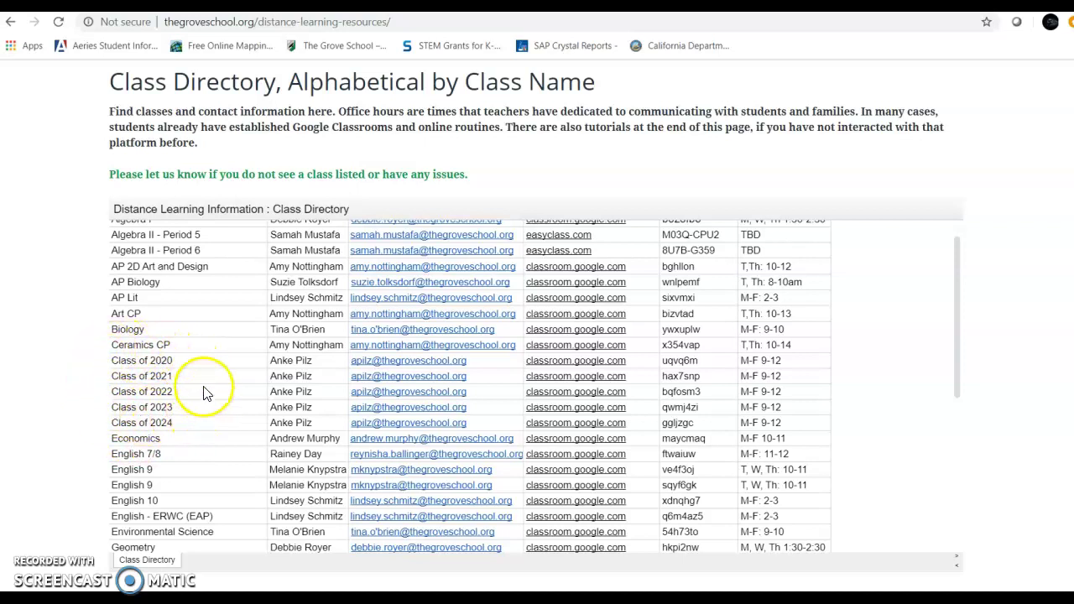
Step: Copy the Spanish III classroom code from the class directory and open Google Classroom
scroll(222, 390, down, 5)
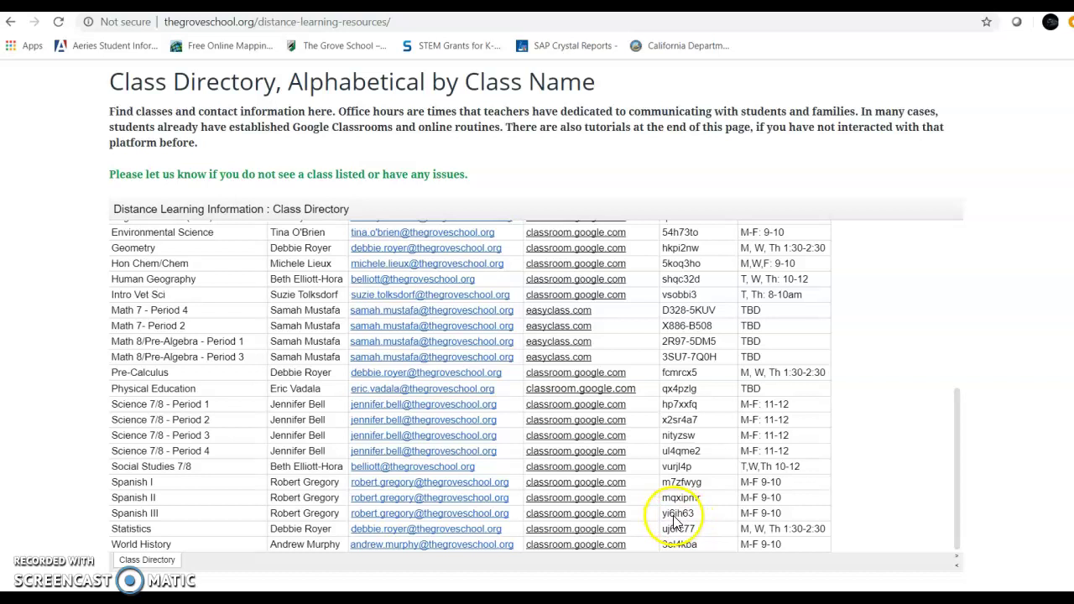
click(719, 514)
drag(709, 520, 655, 515)
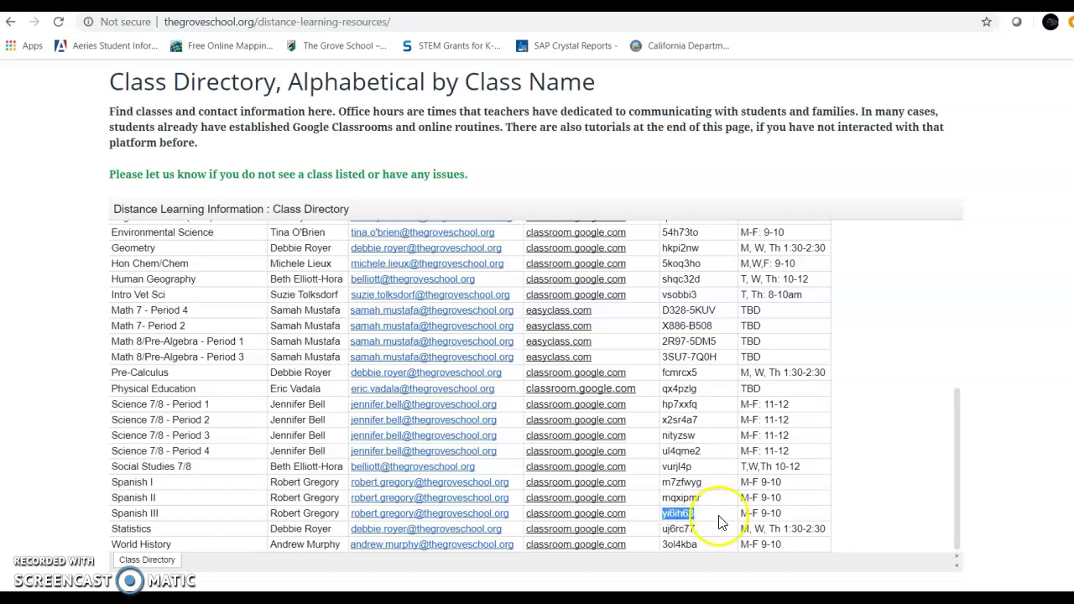
right_click(718, 520)
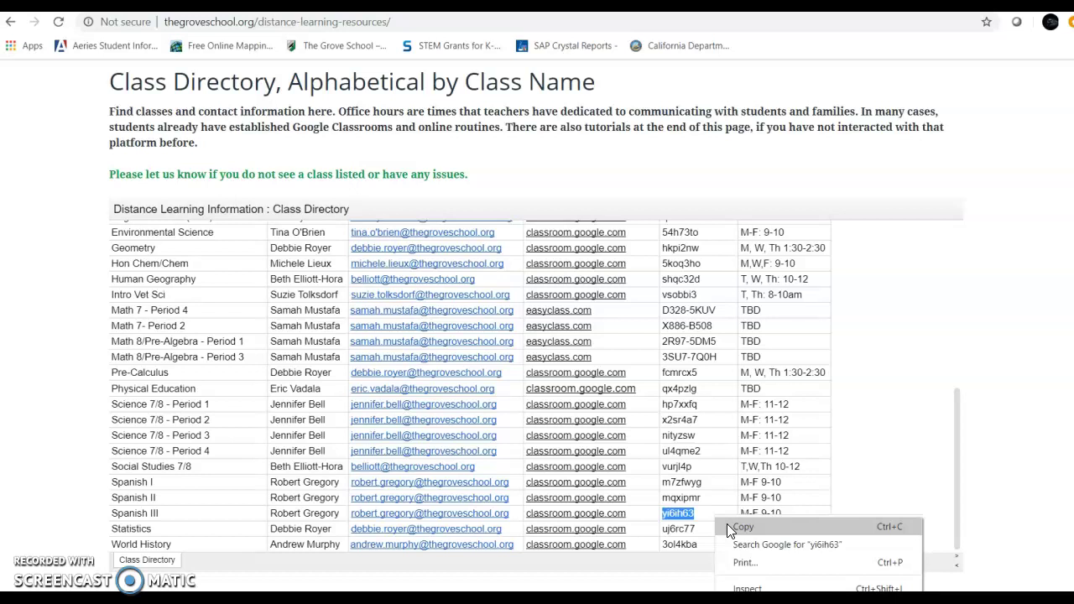
click(728, 529)
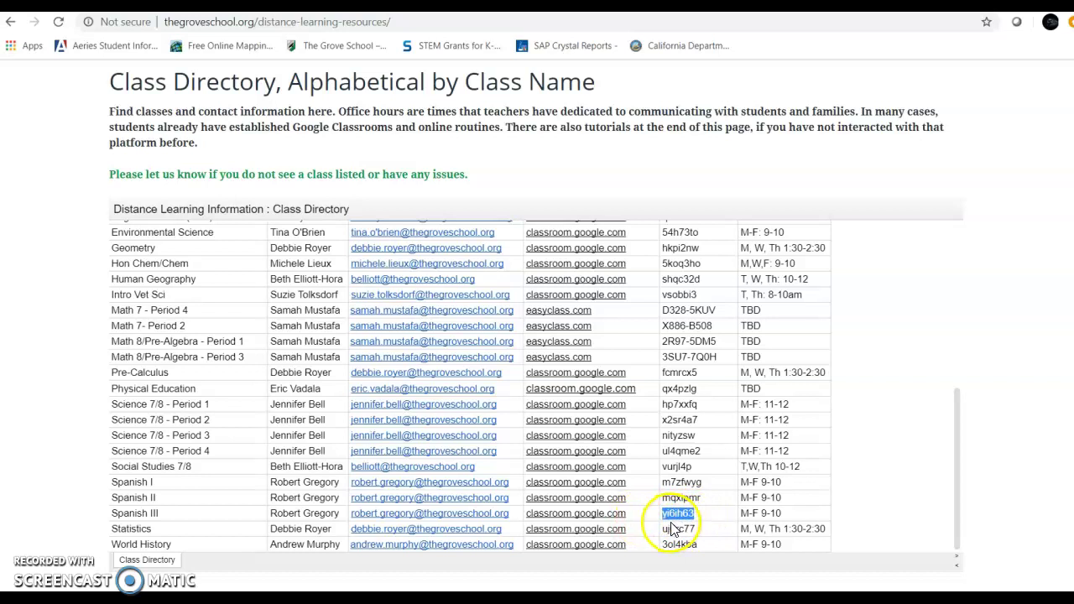
click(606, 522)
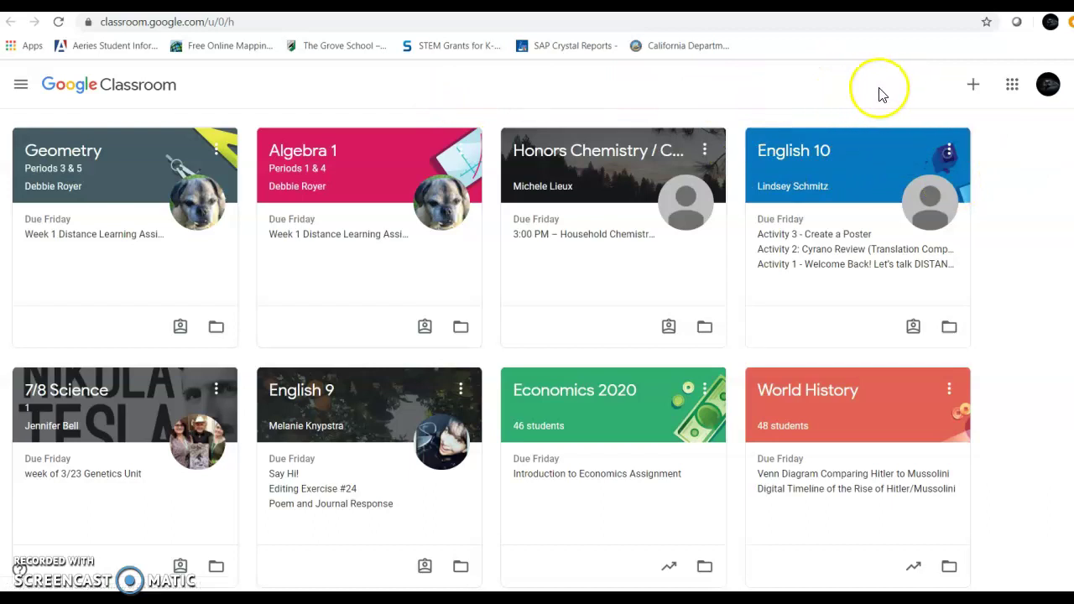
Step: Look for Classroom among the Google apps, then close the apps list
click(1017, 96)
scroll(956, 327, down, 3)
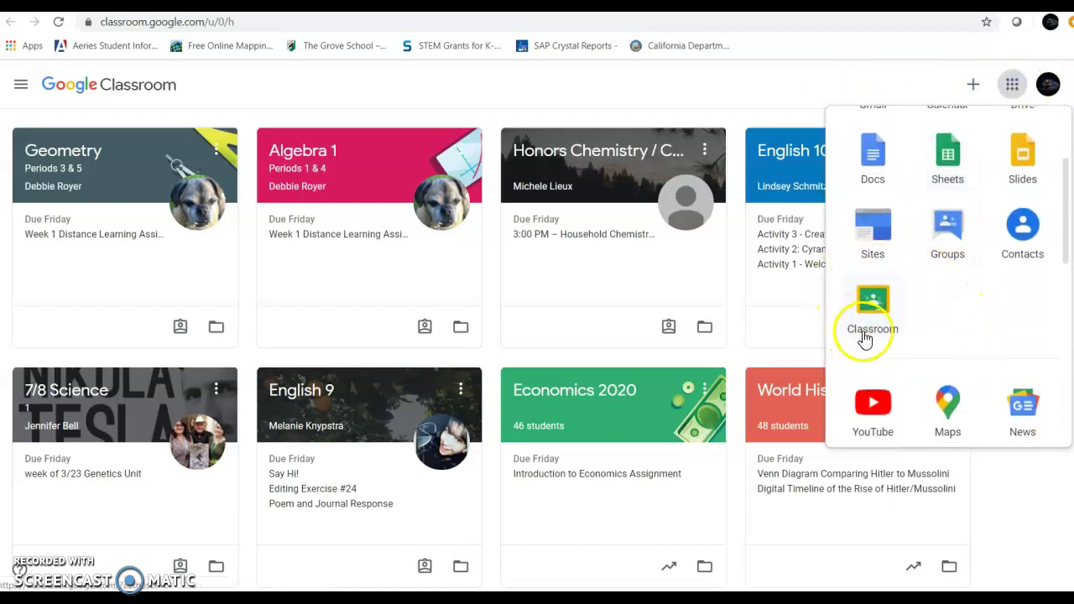
click(779, 89)
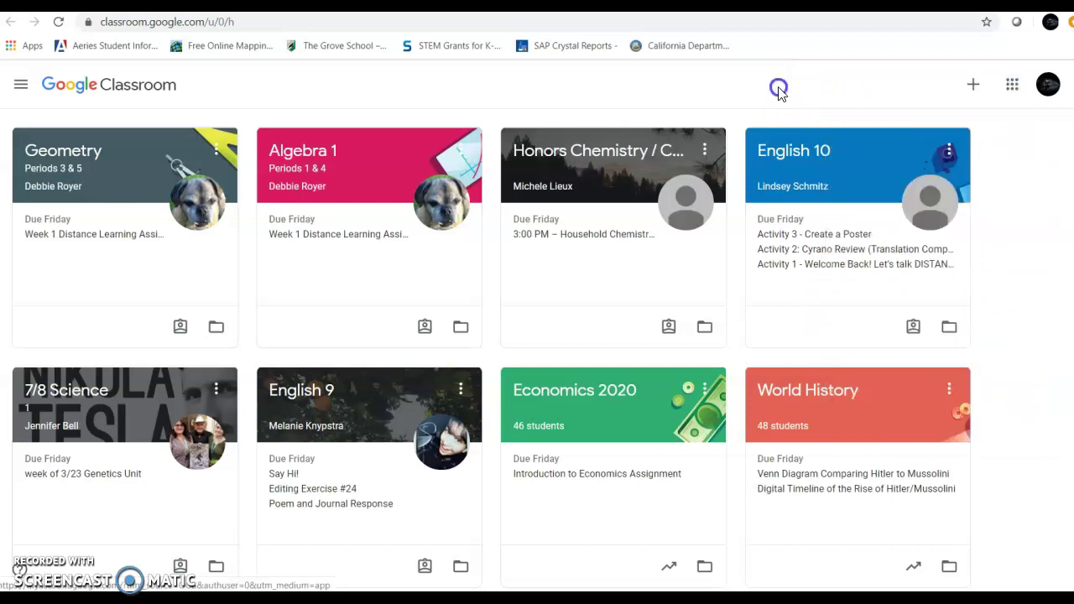
Step: Join the Spanish III class in Google Classroom by pasting the copied class code
click(972, 89)
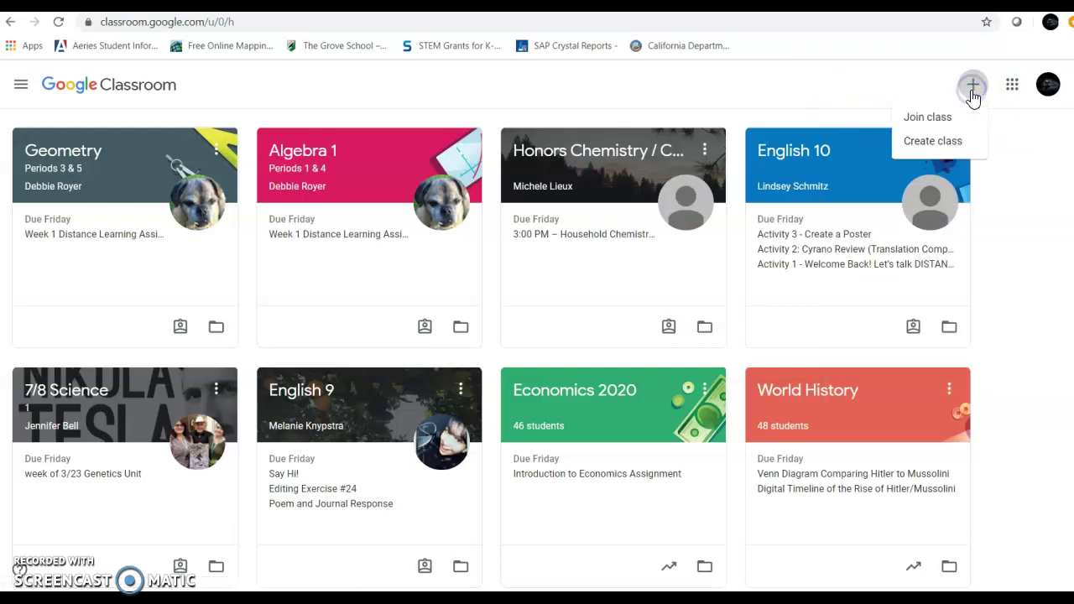
click(961, 119)
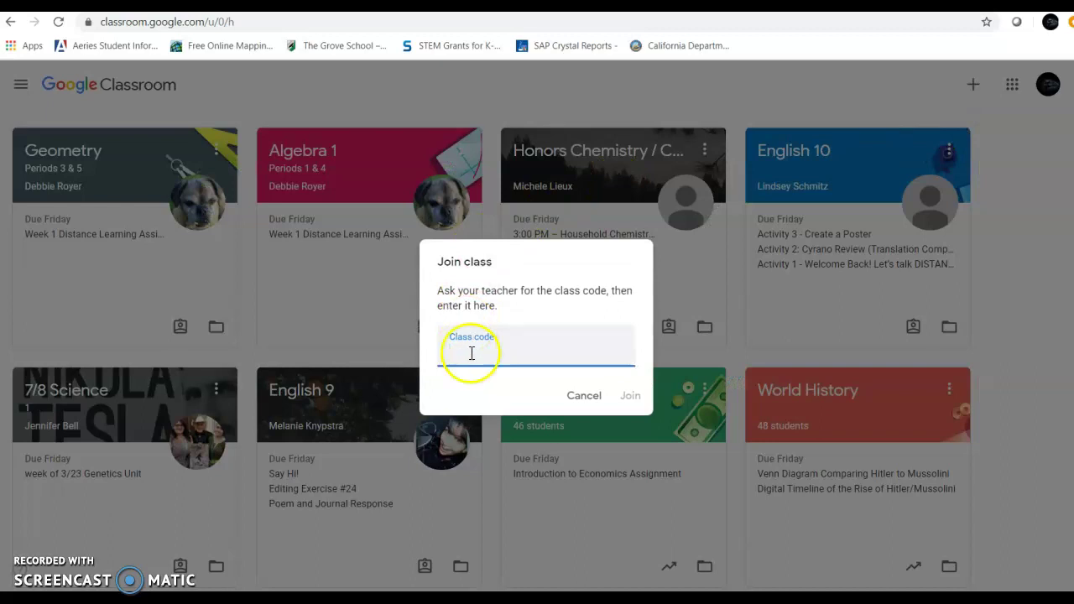
right_click(546, 355)
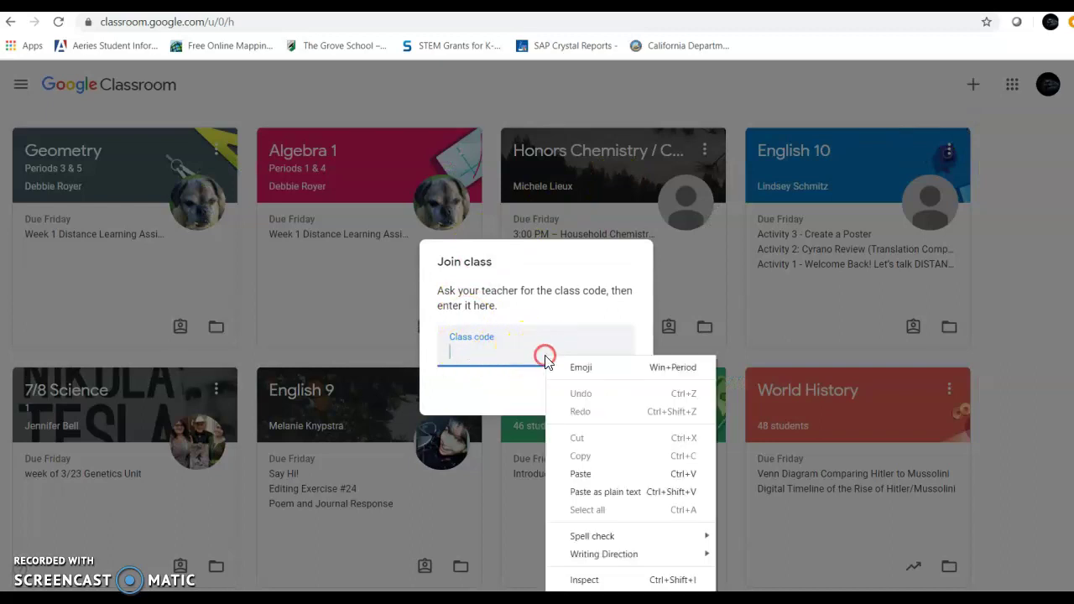
click(579, 474)
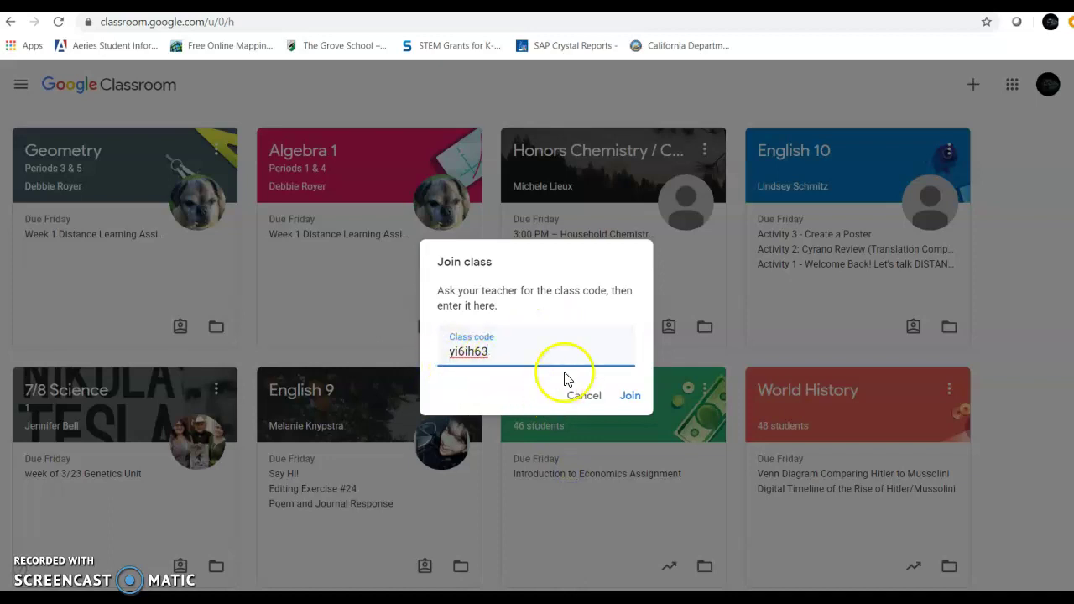
click(631, 397)
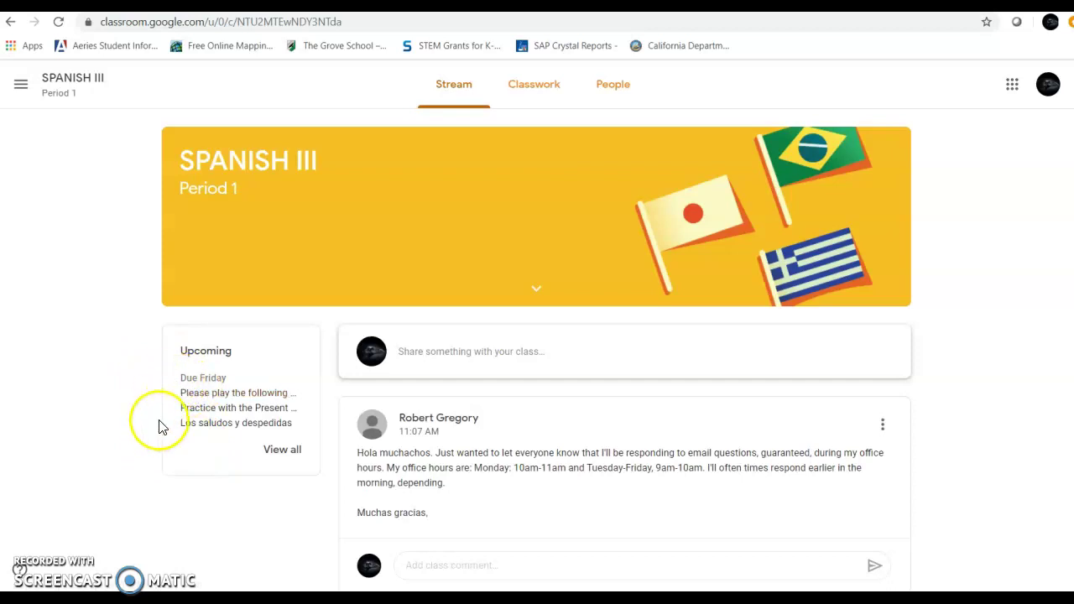
Step: View the upcoming Kahoot practice assignment due Friday and return to the Spanish III stream
scroll(211, 426, down, 1)
scroll(213, 426, up, 1)
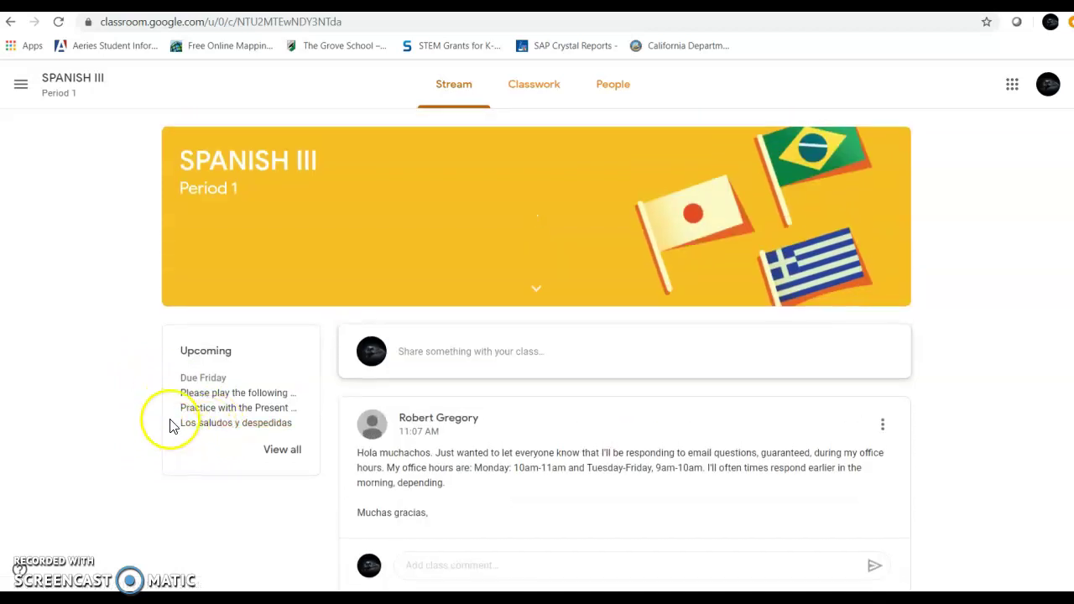
click(213, 395)
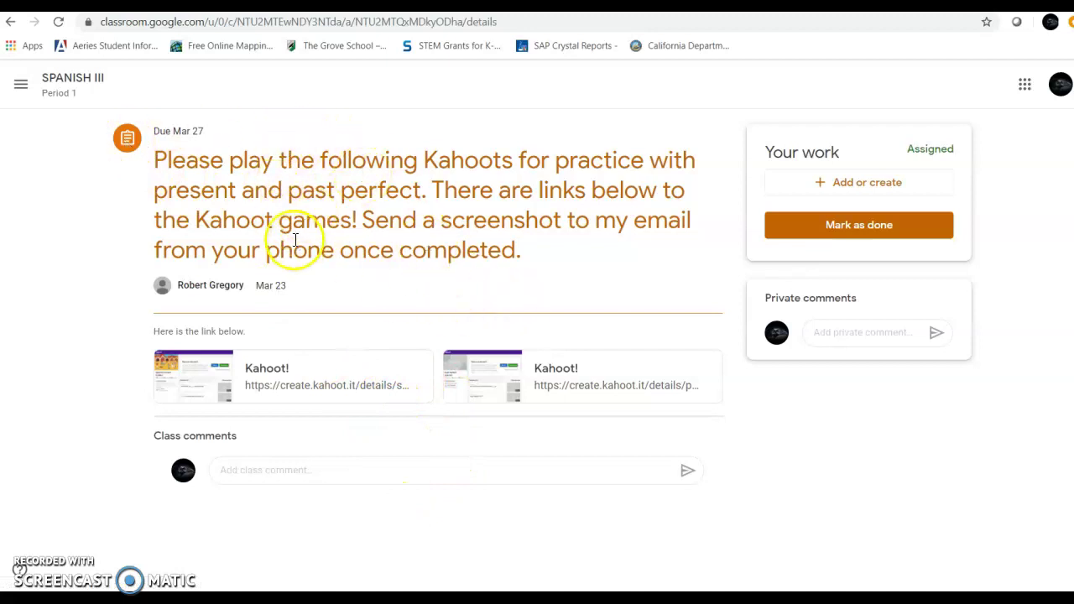
click(88, 87)
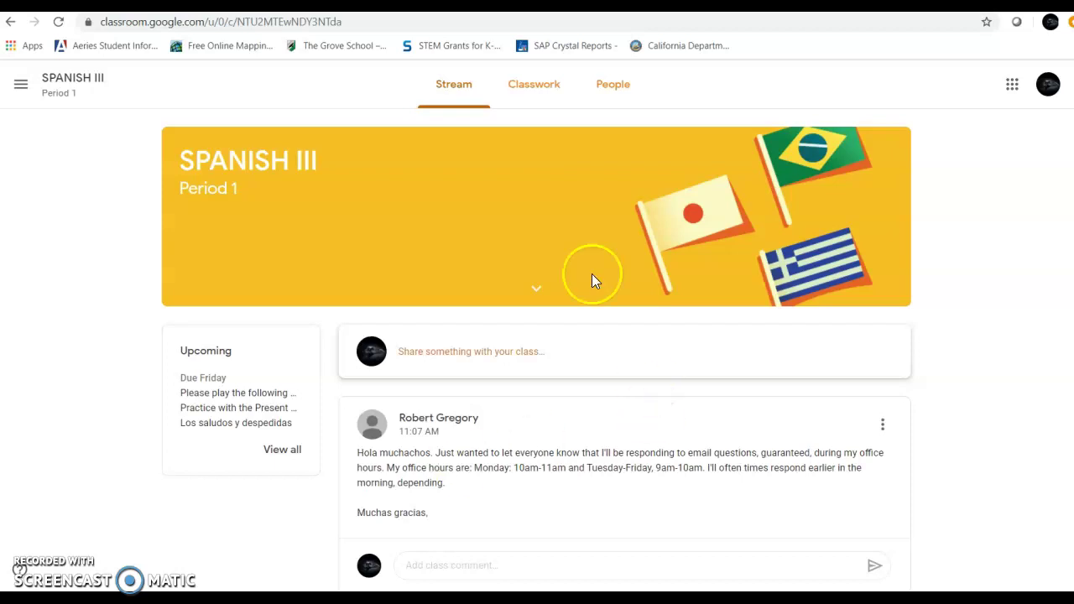
Step: Switch back to the school's Distance Learning Resources page and view the start of the class directory
click(251, 5)
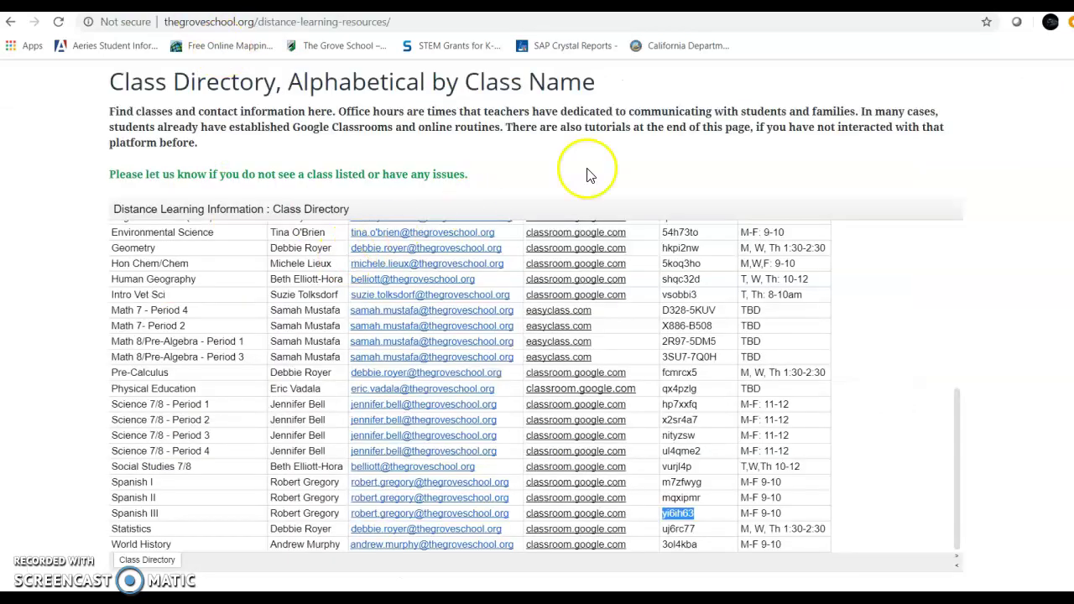
scroll(914, 372, up, 5)
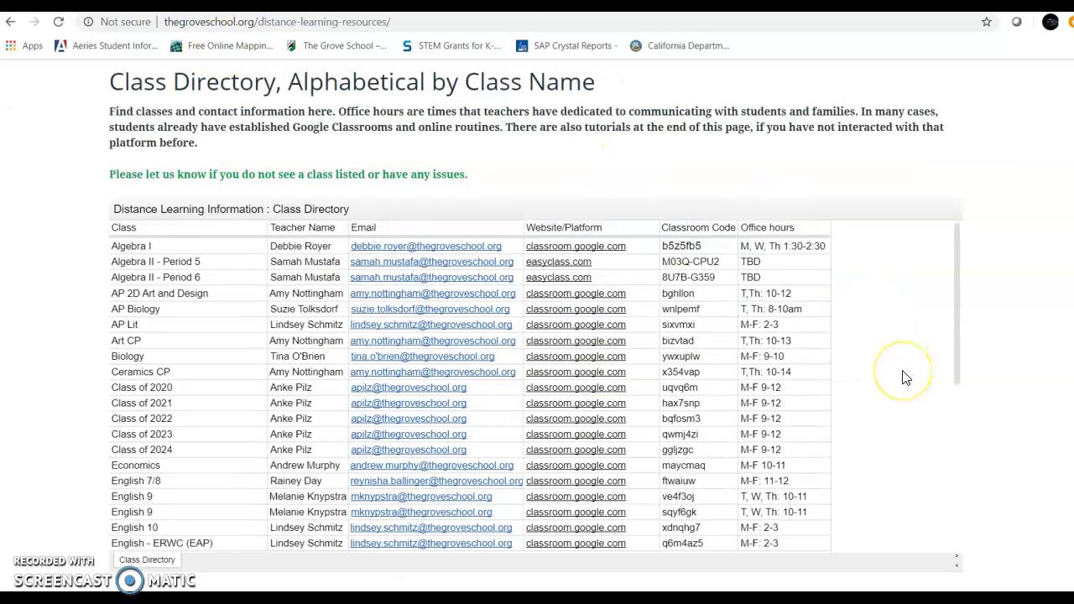